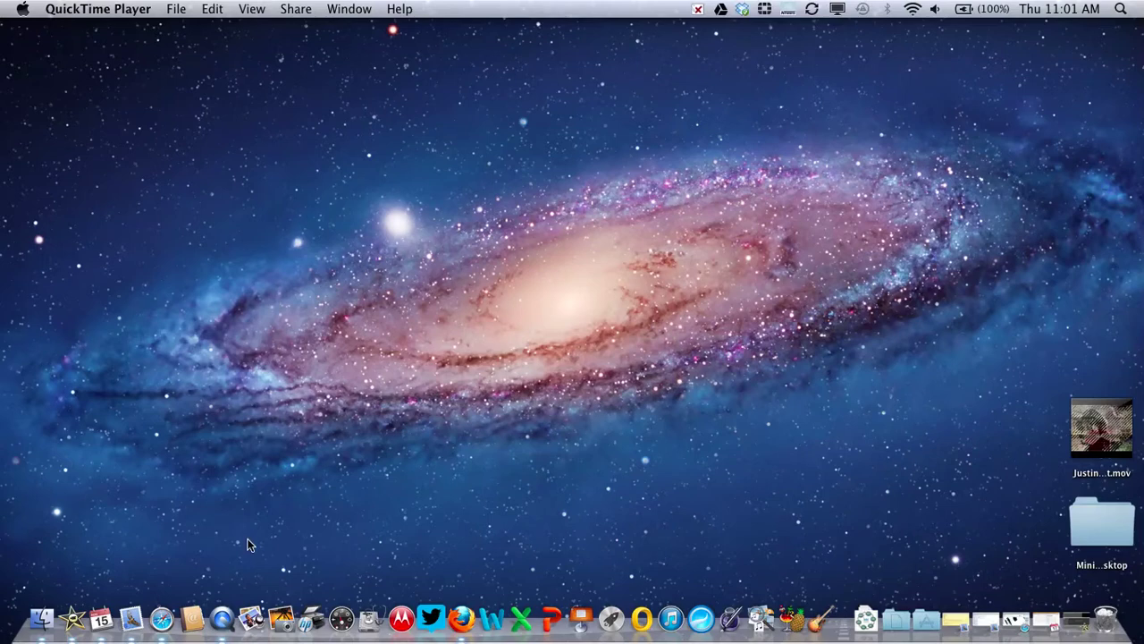
Launch iMovie and create 'New Project' with No Theme and automatic transitions left off
left_click(74, 619)
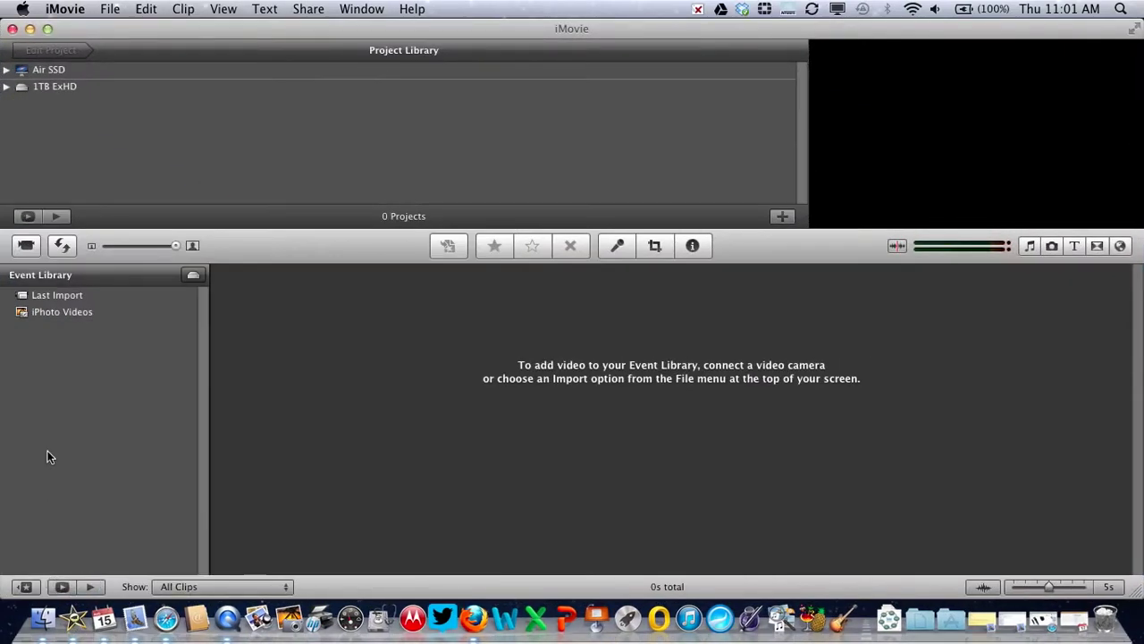
left_click(109, 11)
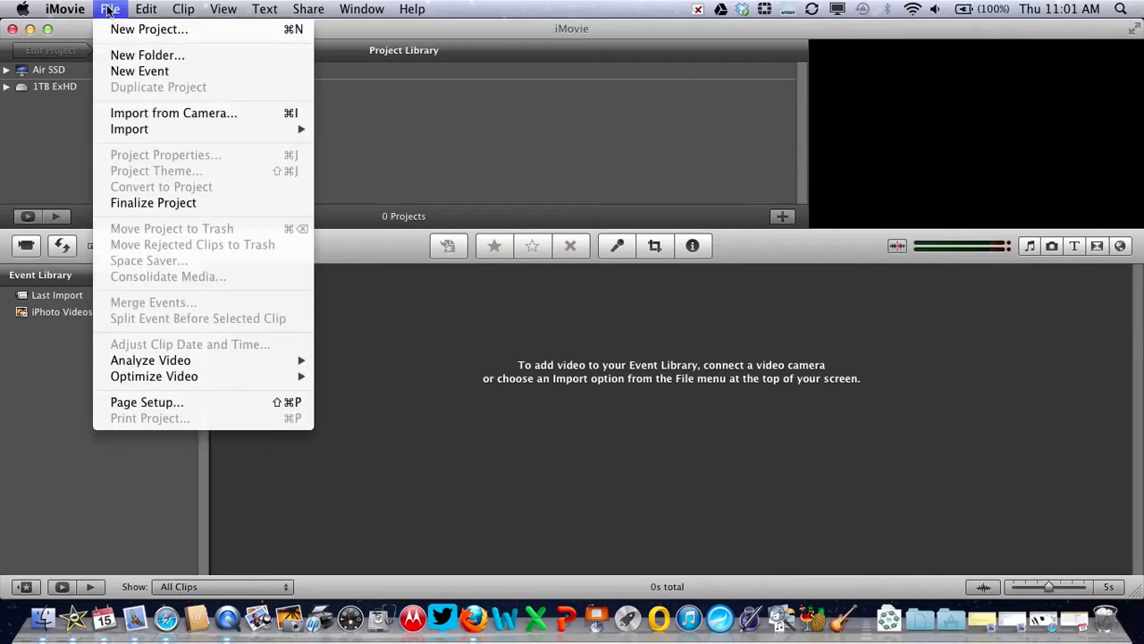
left_click(119, 29)
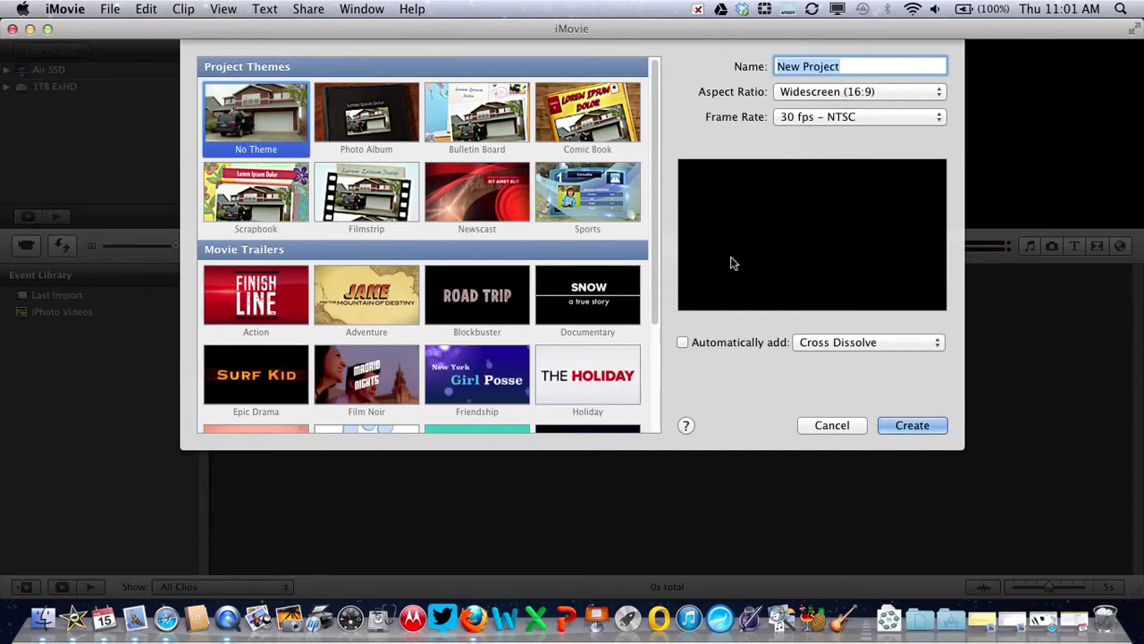
left_click(681, 347)
left_click(682, 348)
left_click(893, 426)
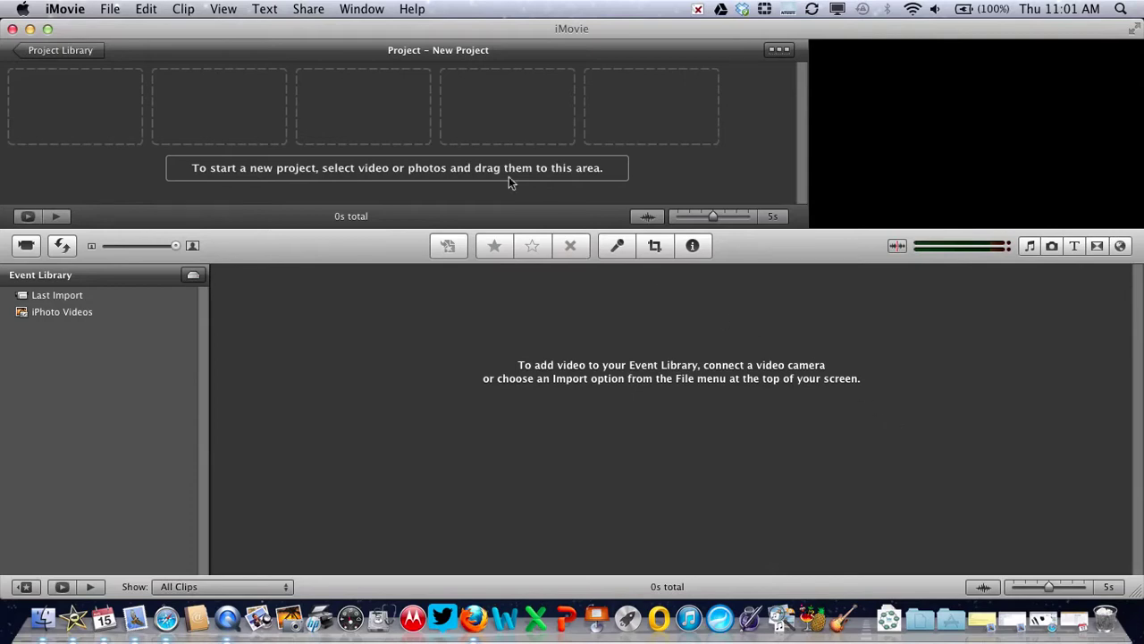
Import the Desktop movie Justin_Cone_-_Buildin…Past.mov into a new event, copying the file
left_click(109, 9)
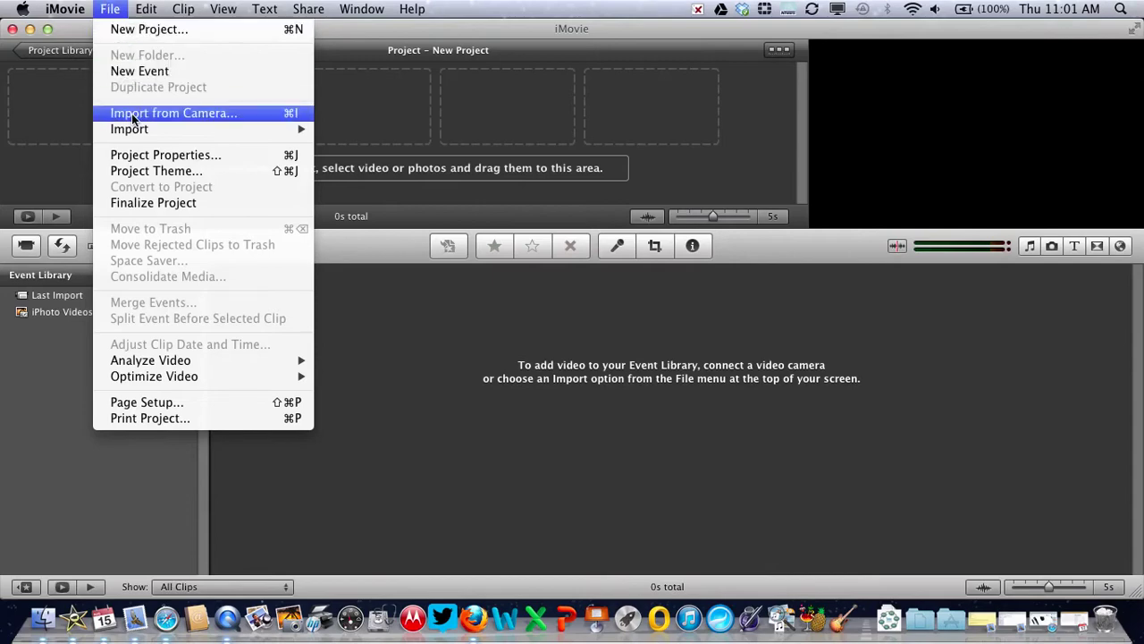
mouse_move(214, 131)
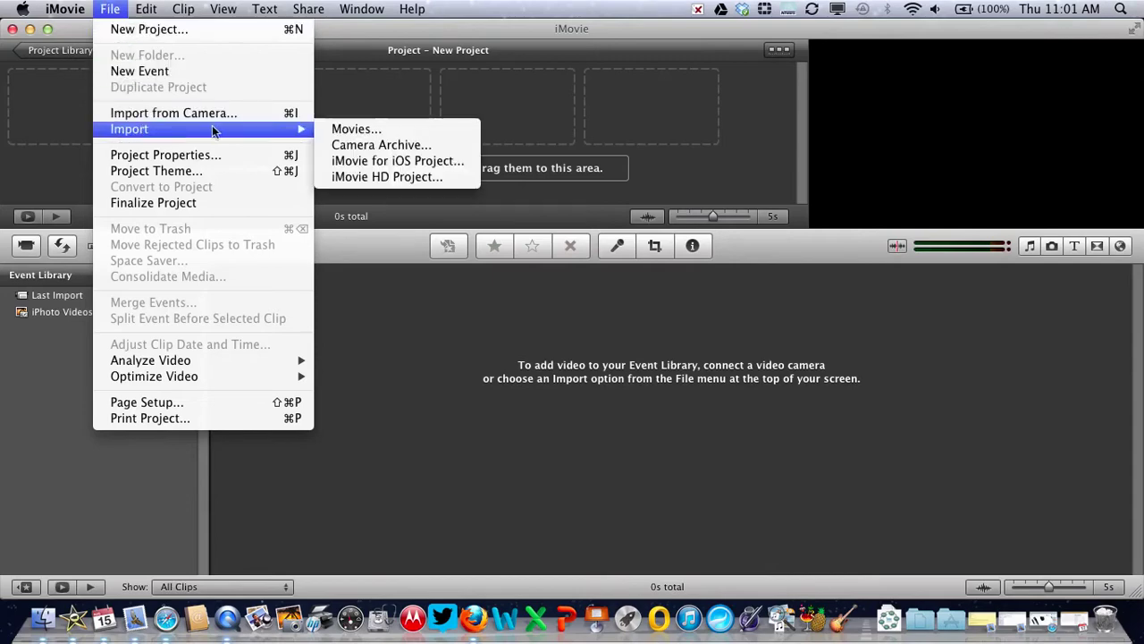
left_click(335, 130)
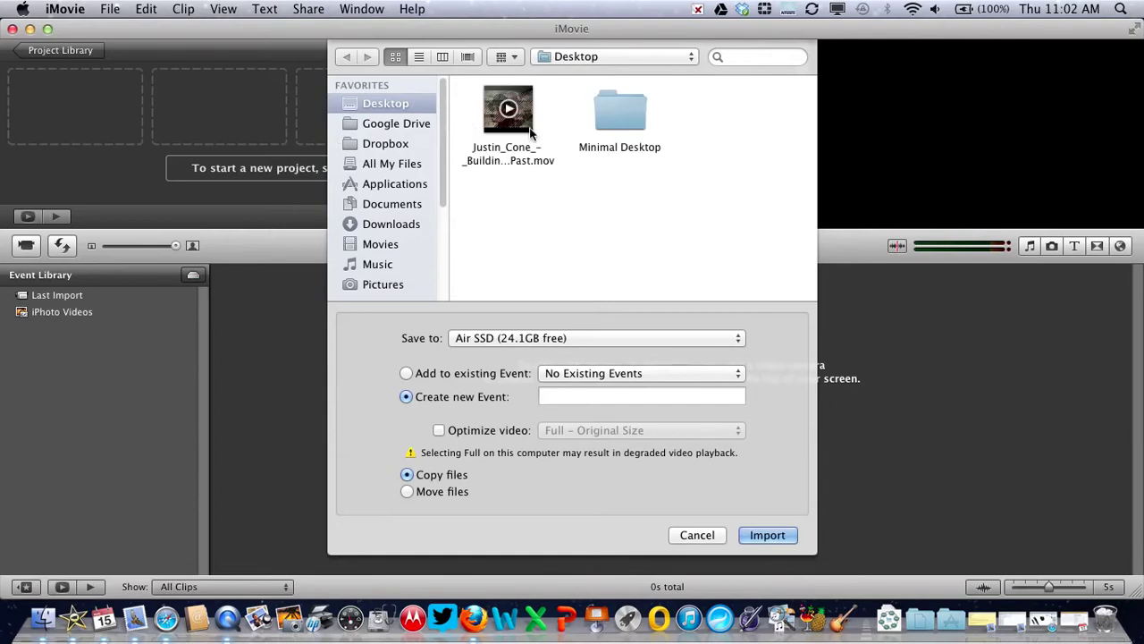
left_click(507, 125)
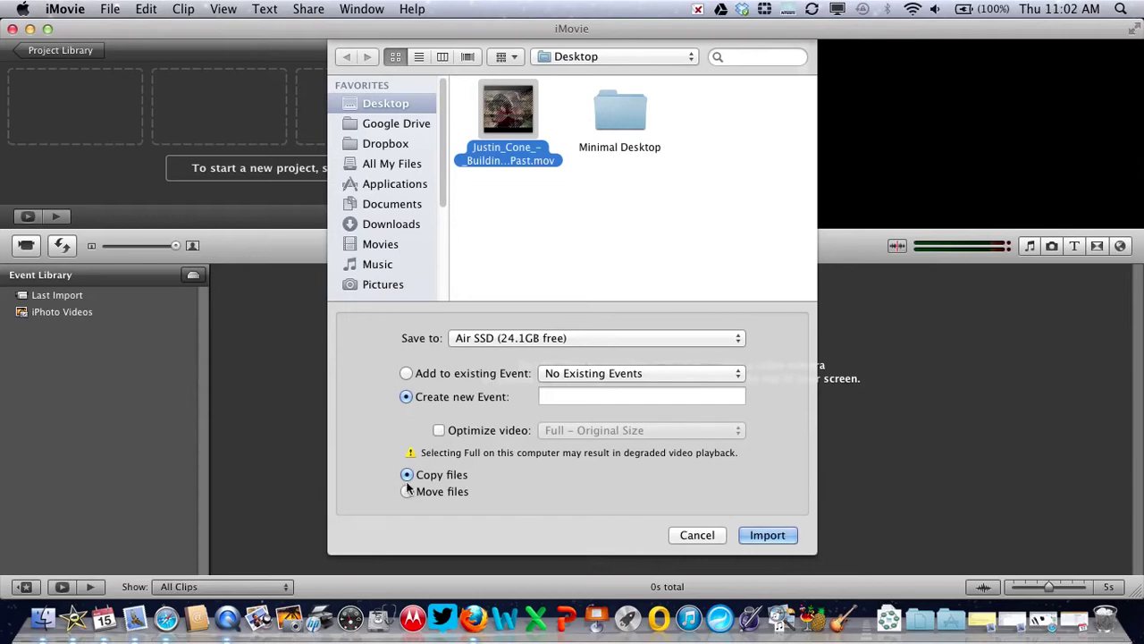
left_click(751, 536)
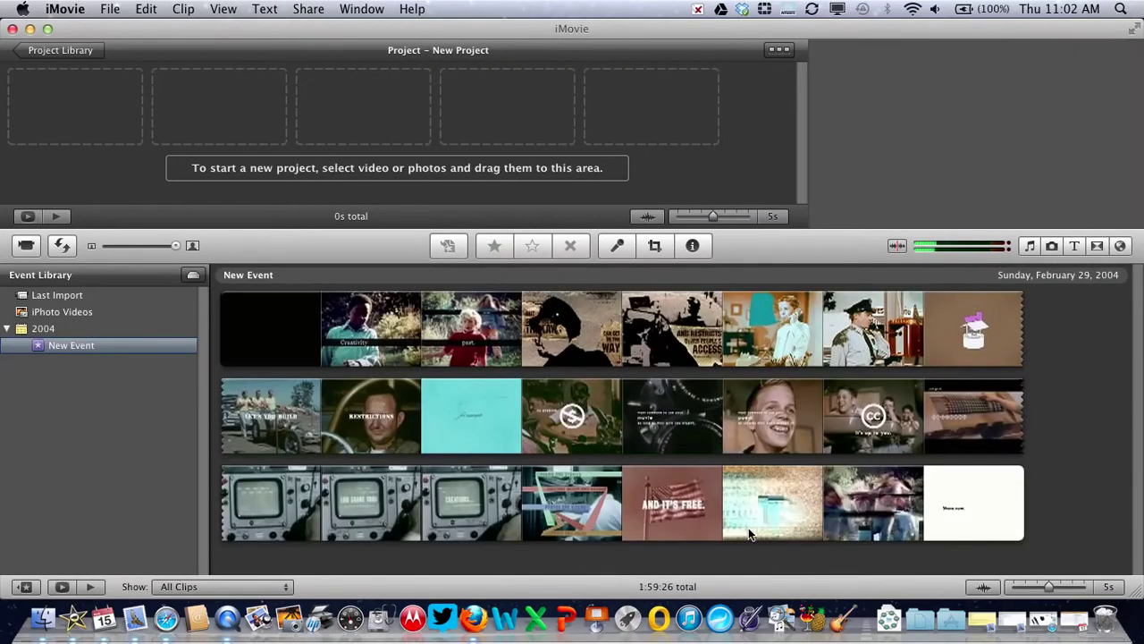
Drag the whole 1:59:26 clip into New Project, preview it, and enlarge the project timeline
left_click(688, 349)
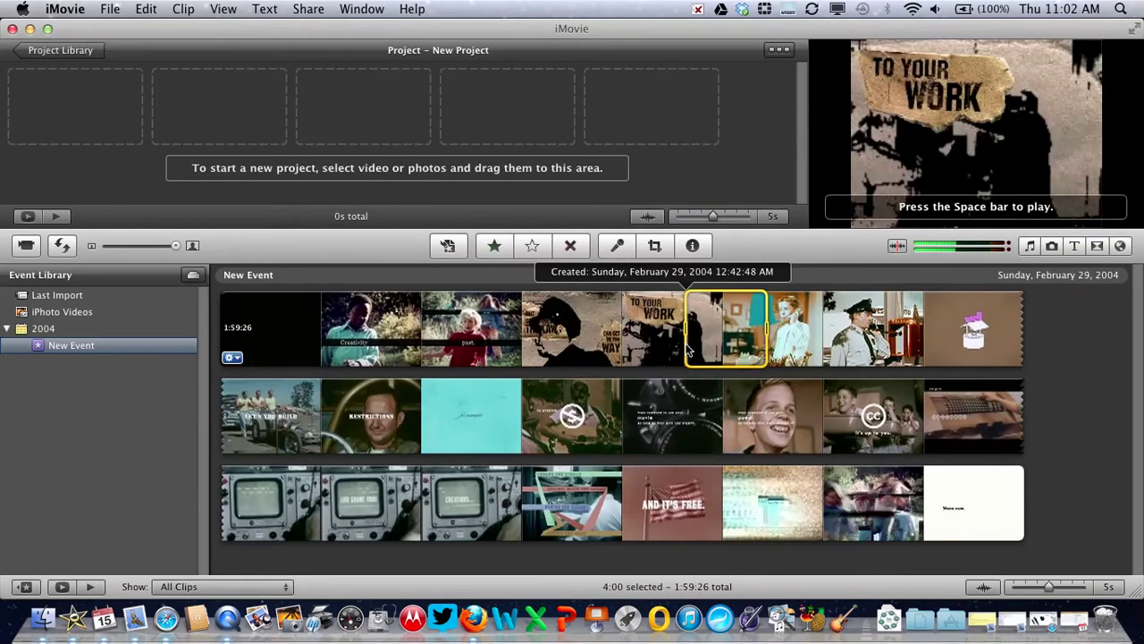
double_click(687, 348)
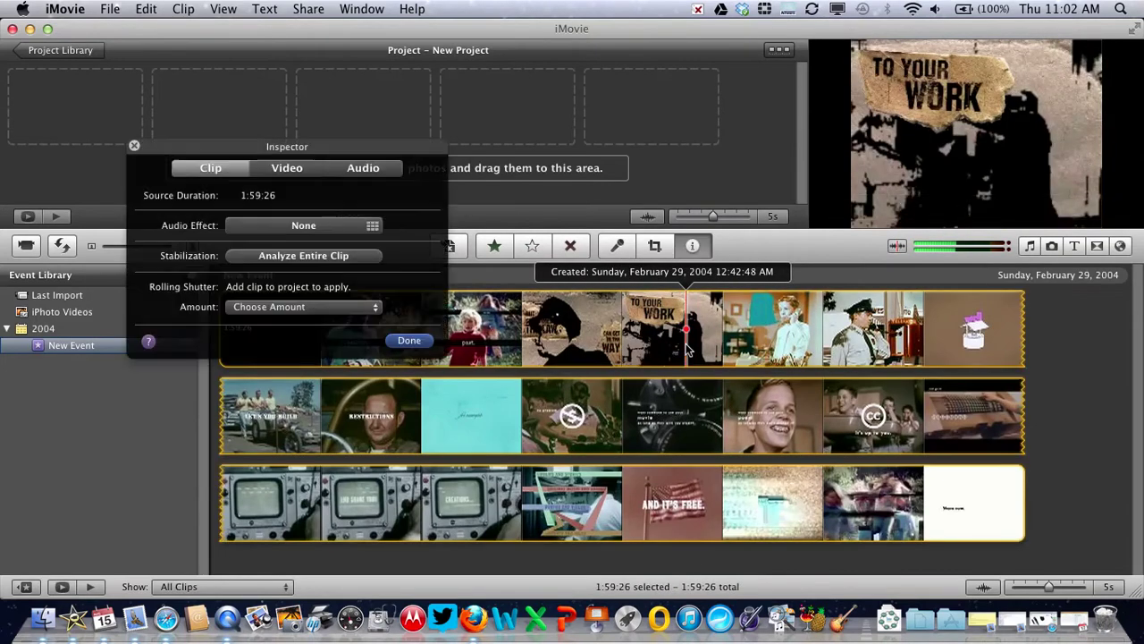
left_click(420, 344)
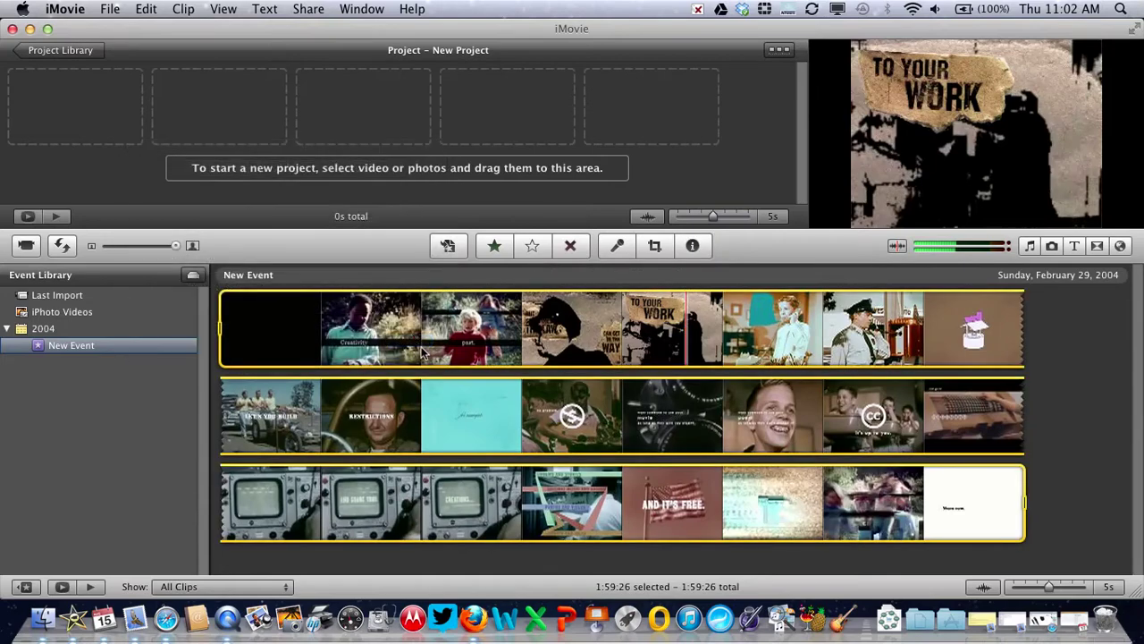
left_click_drag(427, 353, 375, 128)
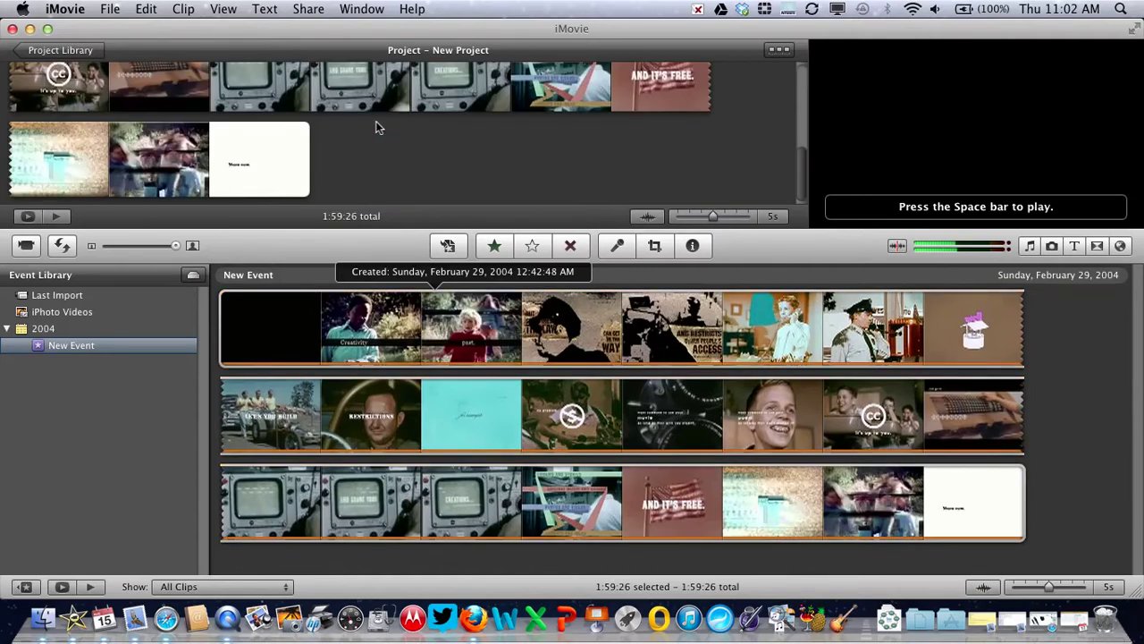
key("space")
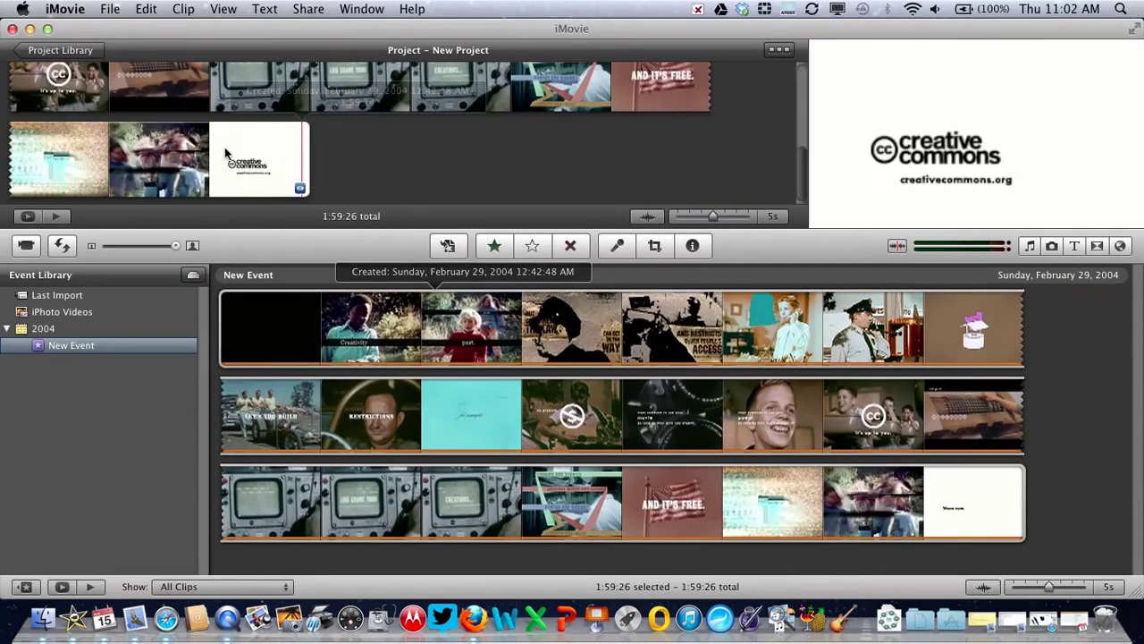
left_click(70, 248)
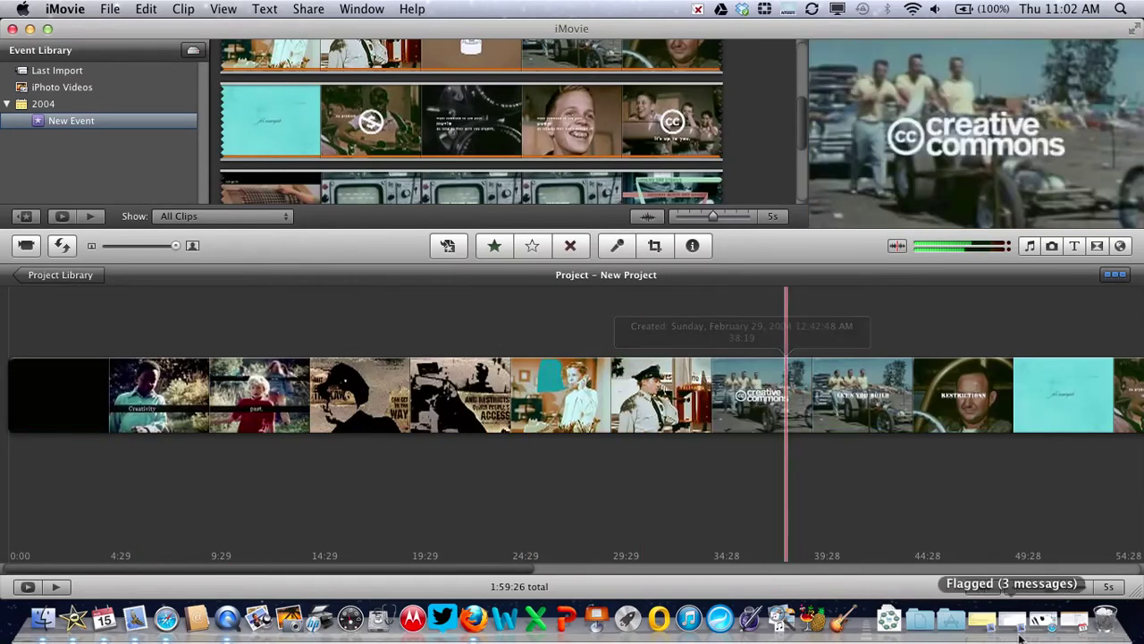
Zoom the timeline and scroll to the faded footage around 3:28 before the Creativity scene
left_click(1079, 623)
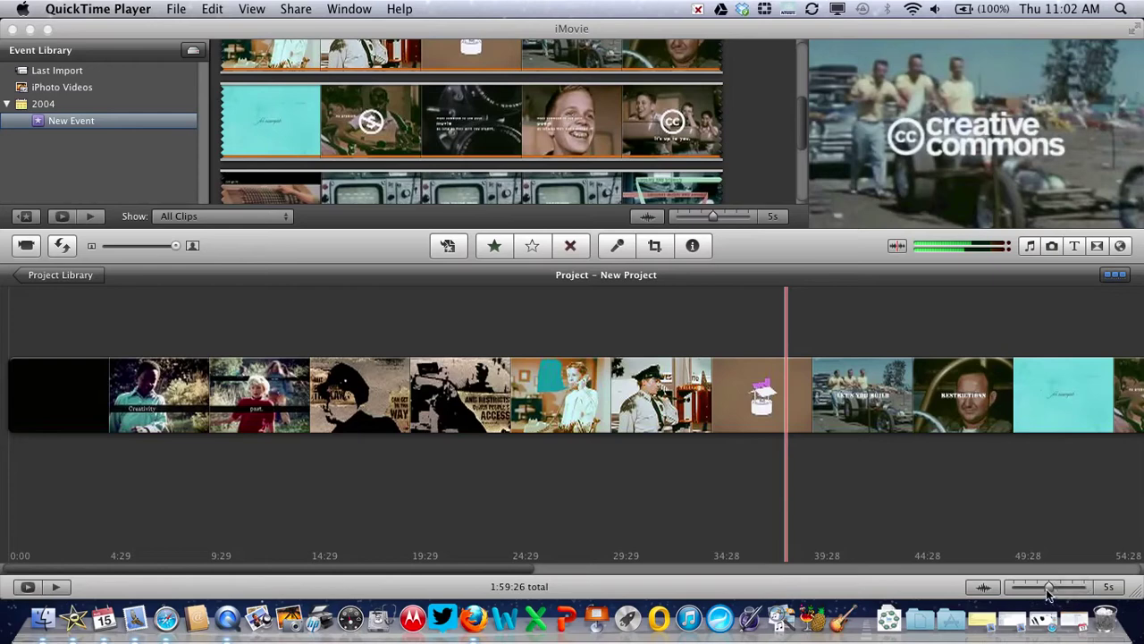
left_click_drag(1048, 587, 1010, 592)
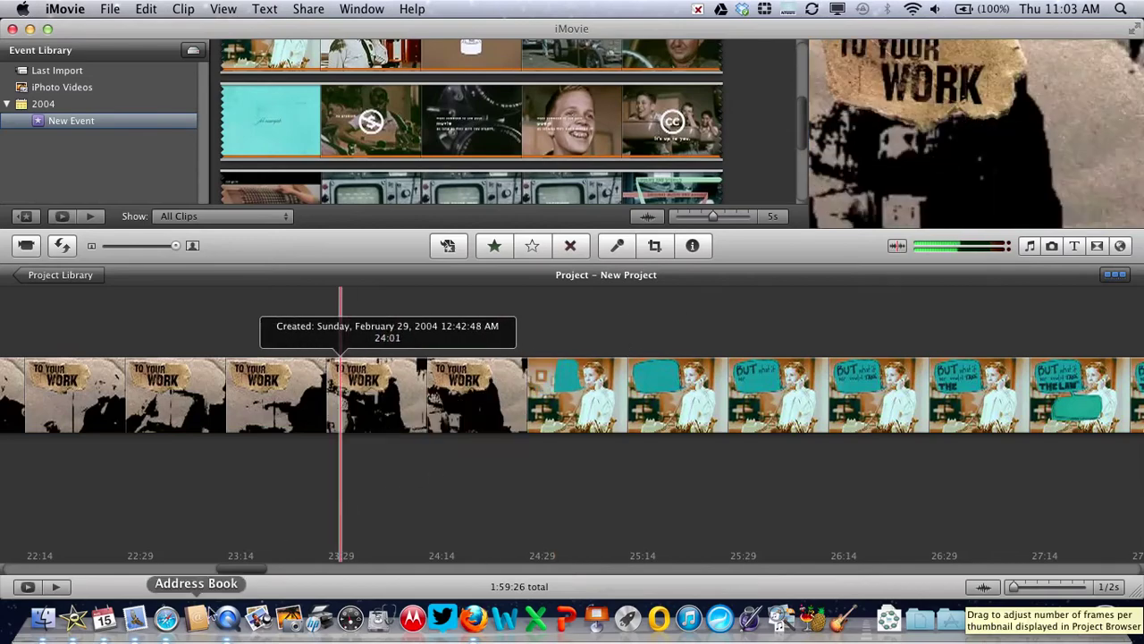
left_click_drag(241, 572, 4, 536)
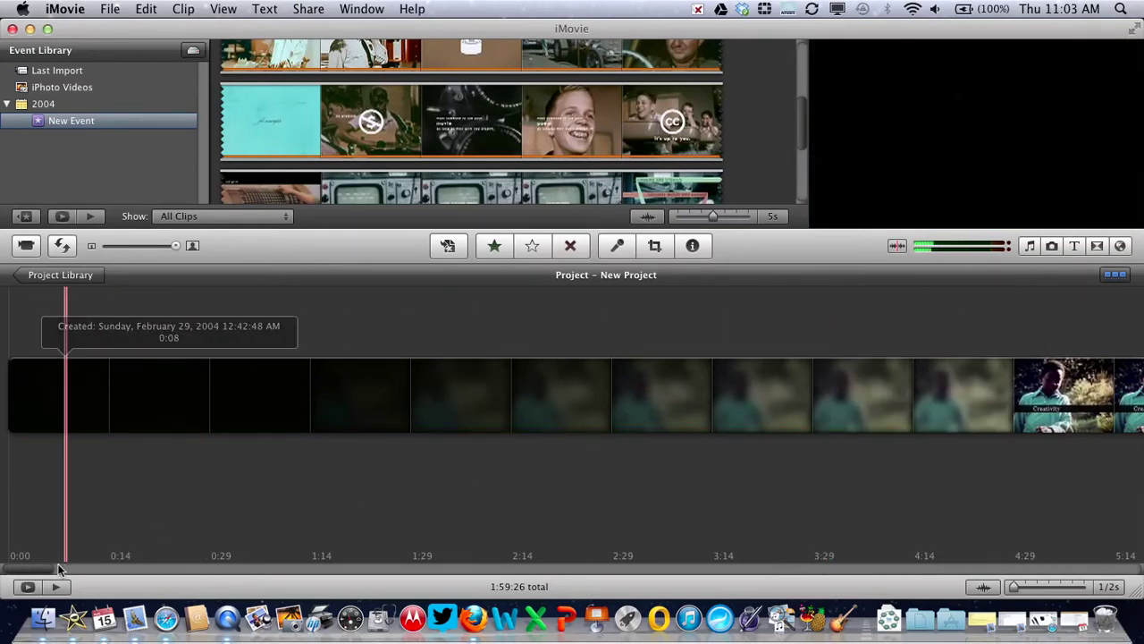
left_click_drag(33, 569, 75, 575)
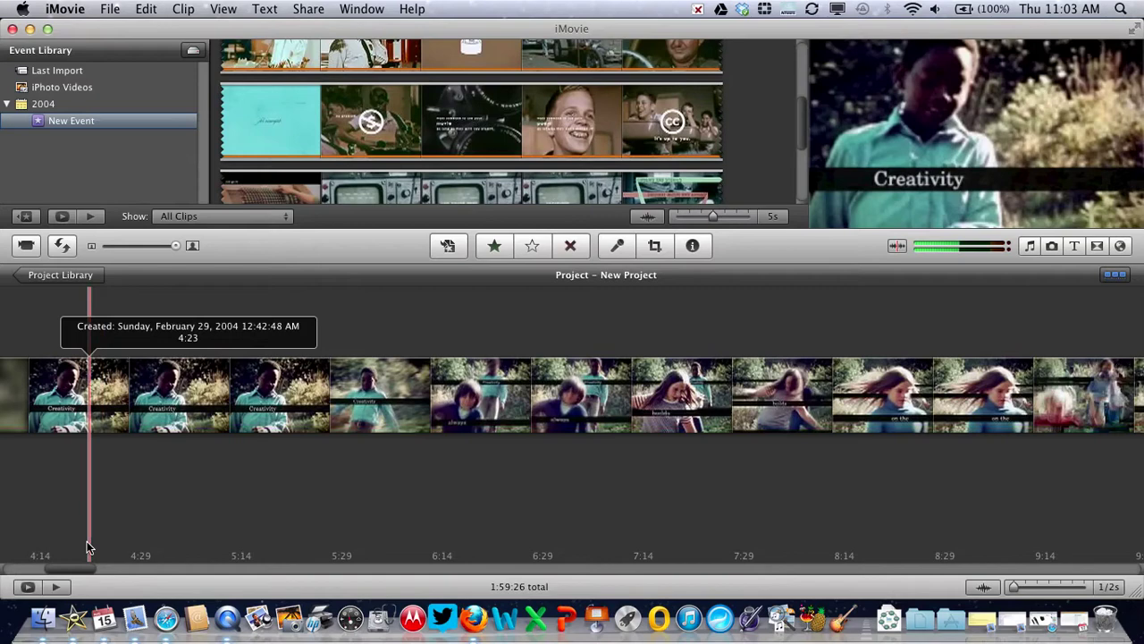
left_click_drag(87, 571, 71, 566)
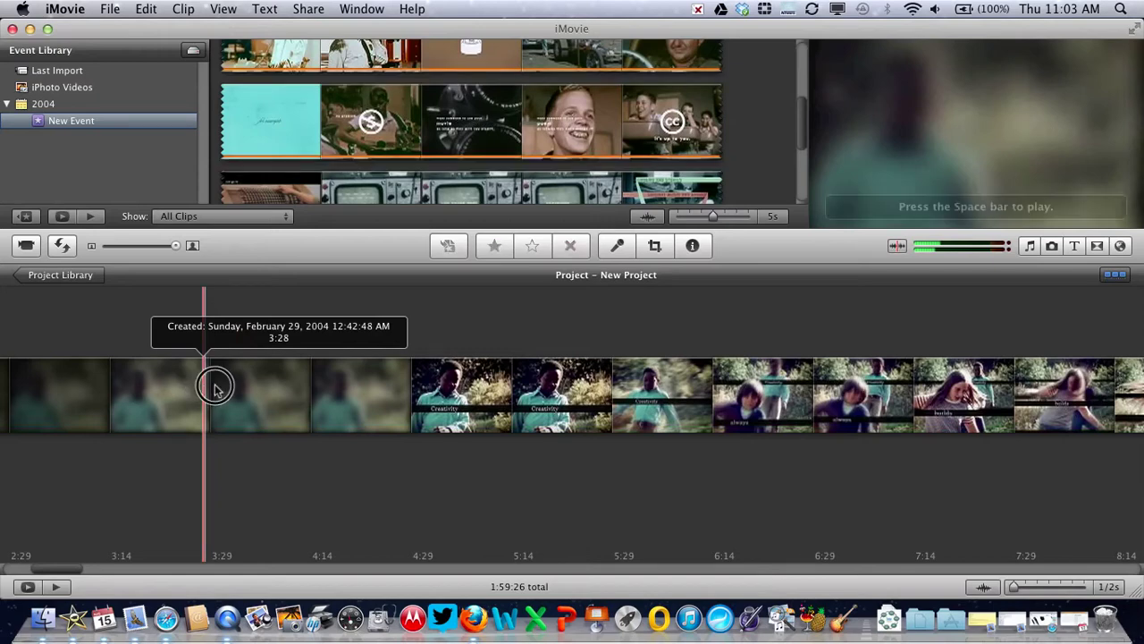
Select the 4:00 range from the fade-in through Creativity and play only that selection
left_click_drag(204, 386, 345, 407)
left_click_drag(456, 408, 1012, 424)
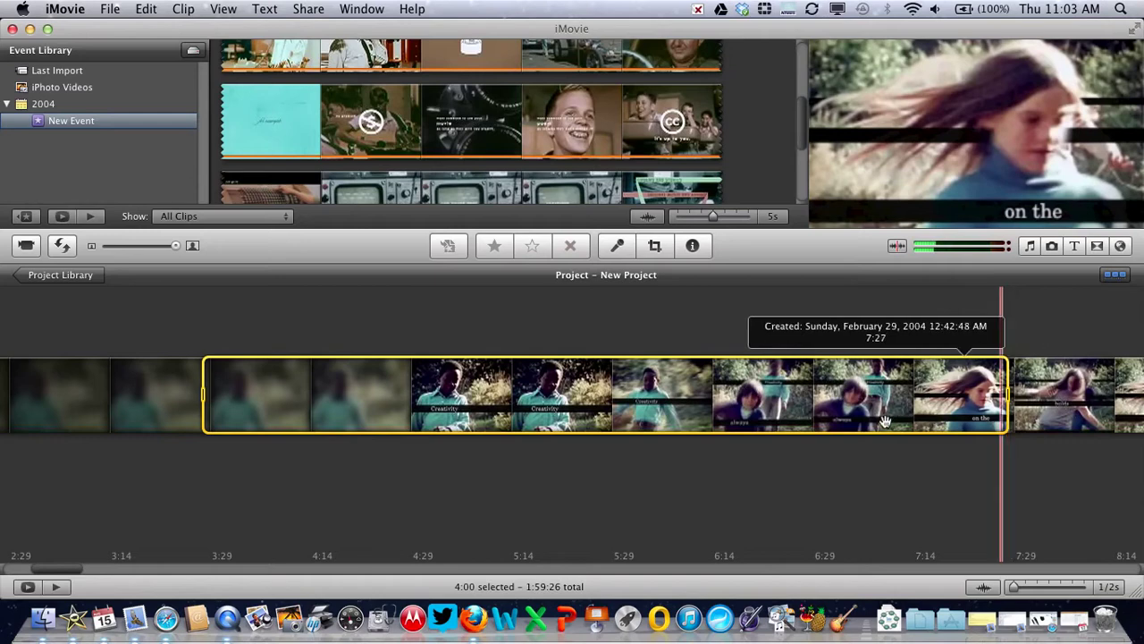
right_click(828, 402)
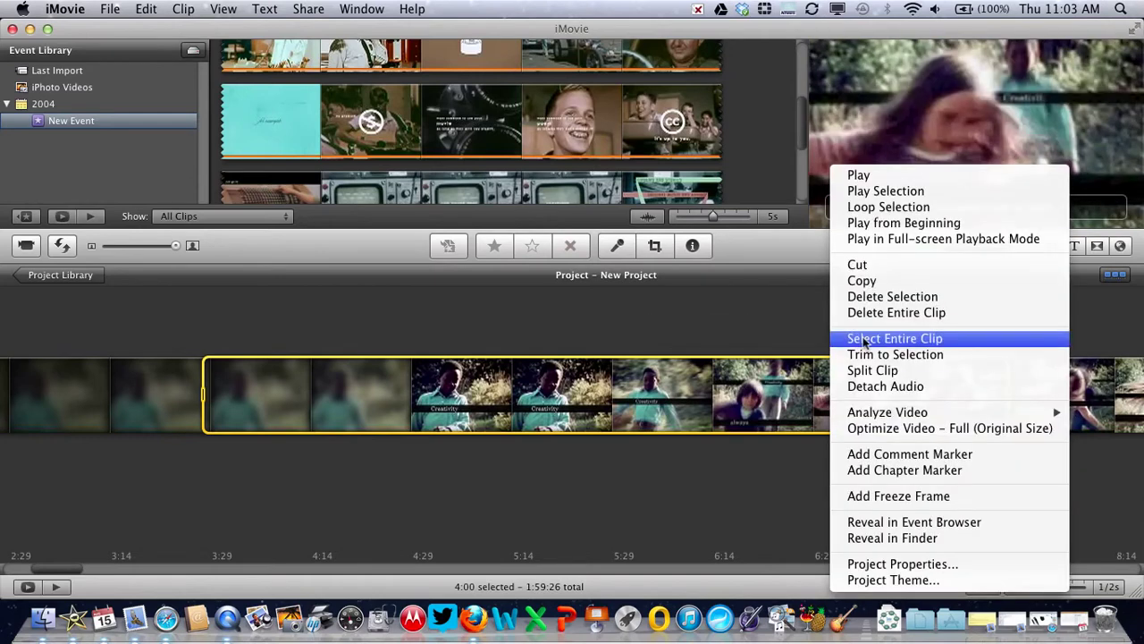
left_click(885, 191)
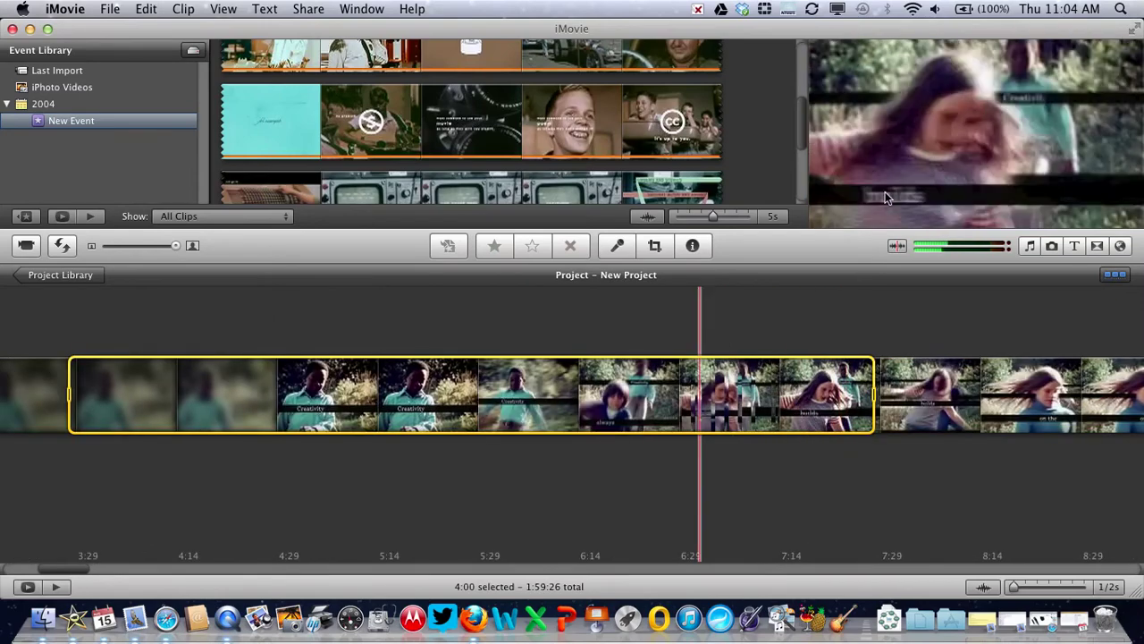
Stop playback, split the marked Creativity range into its own clip, and delete it
key("space")
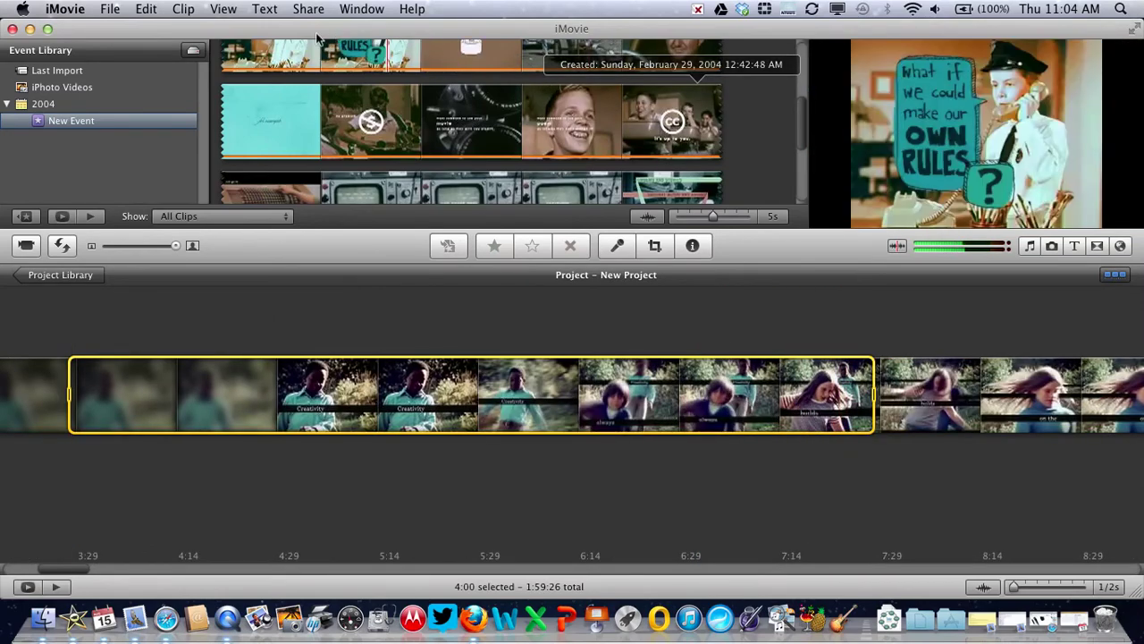
left_click(183, 10)
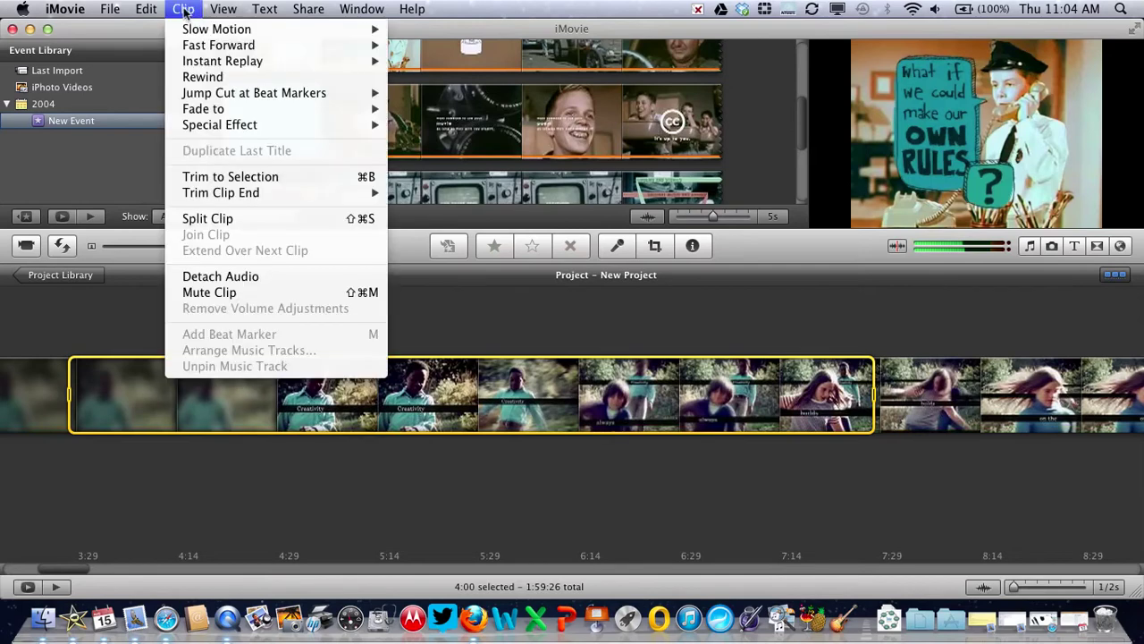
left_click(204, 218)
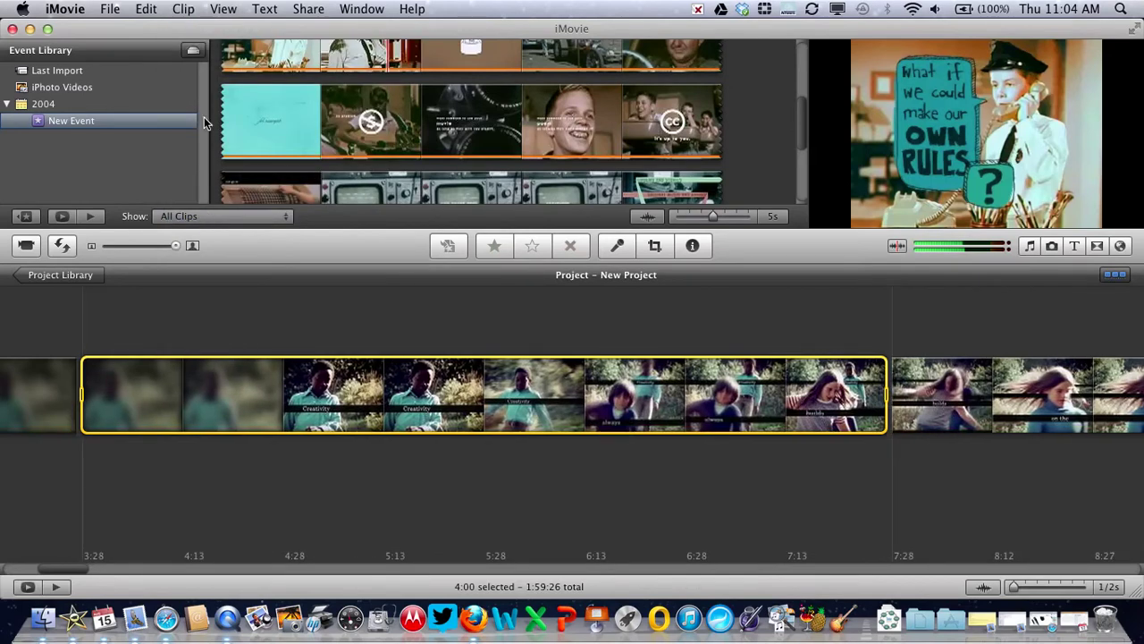
left_click(147, 9)
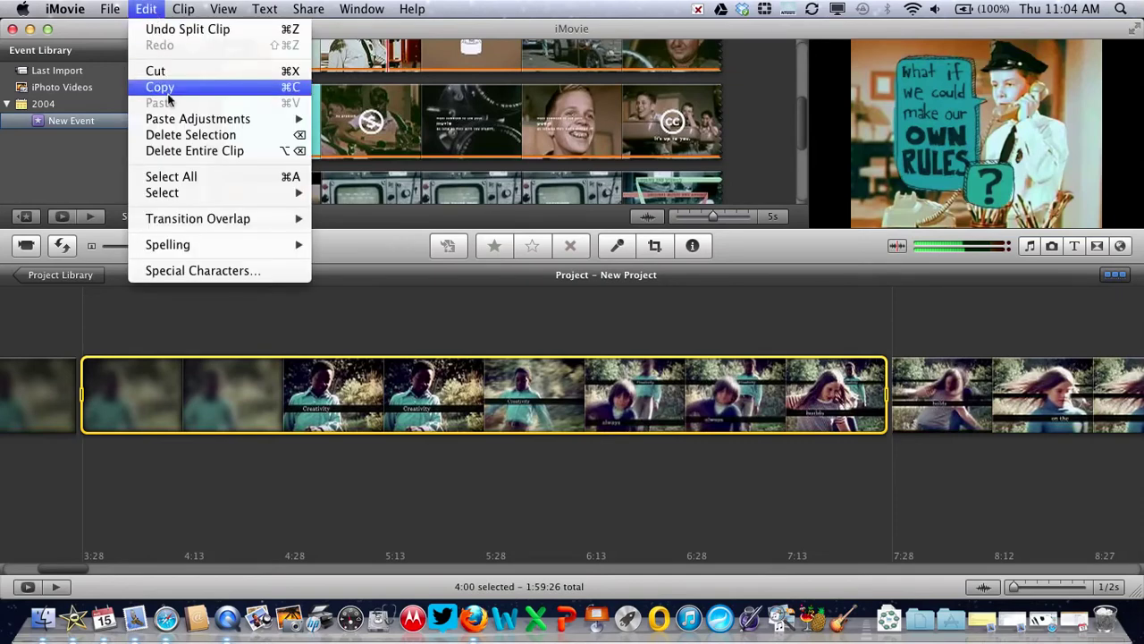
left_click(169, 135)
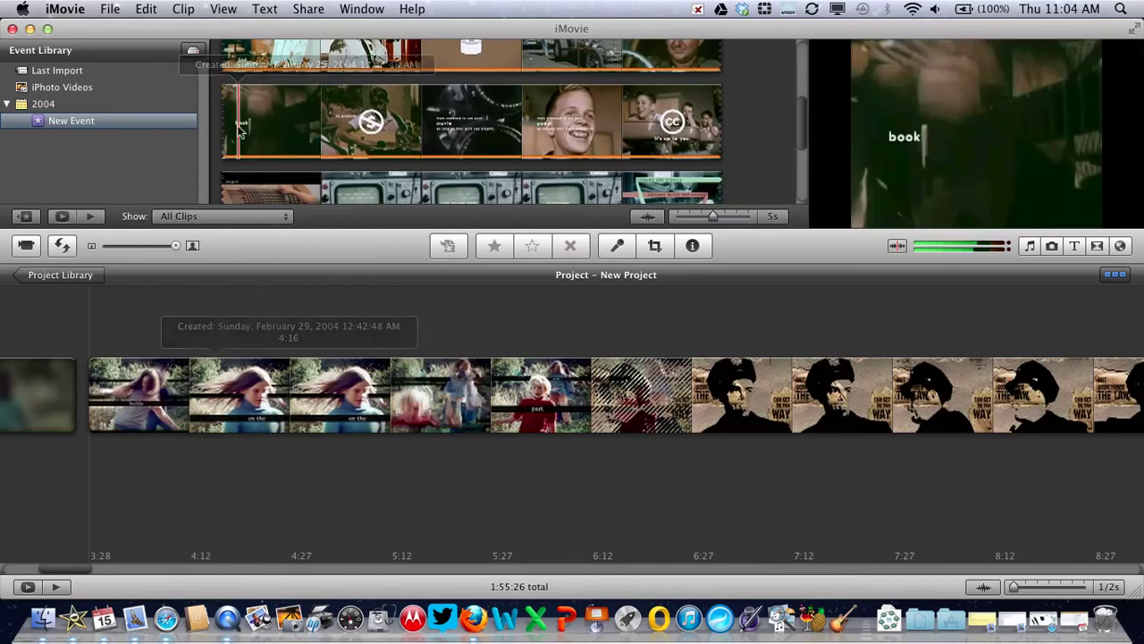
Export New Project.m4v to the Desktop at Mobile 480x272 size, then cancel the running export
left_click(308, 11)
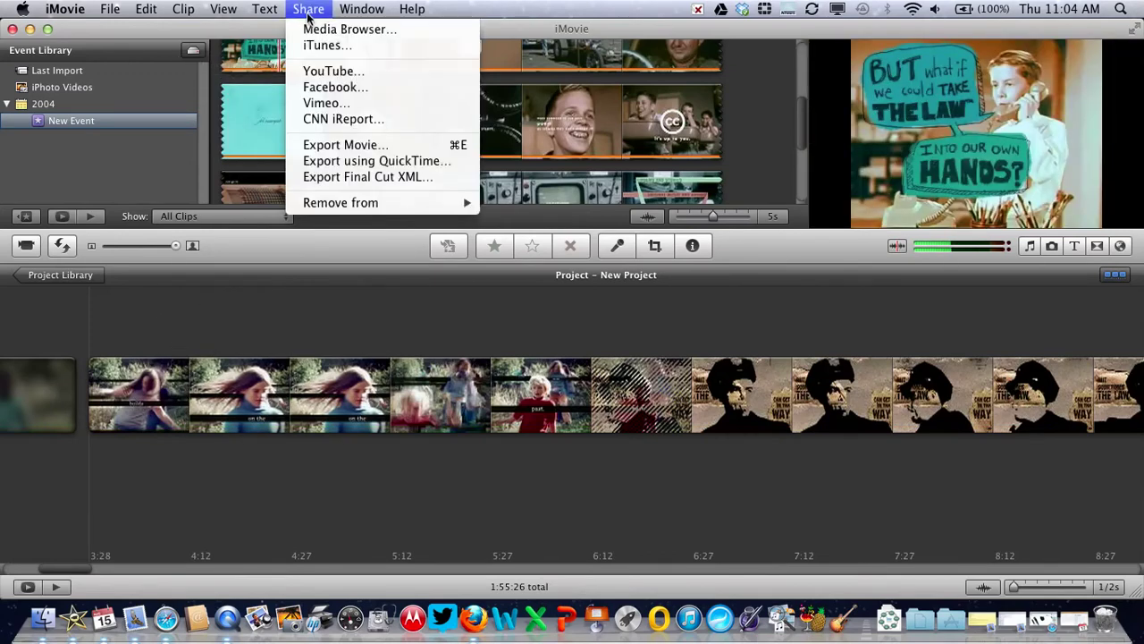
left_click(323, 147)
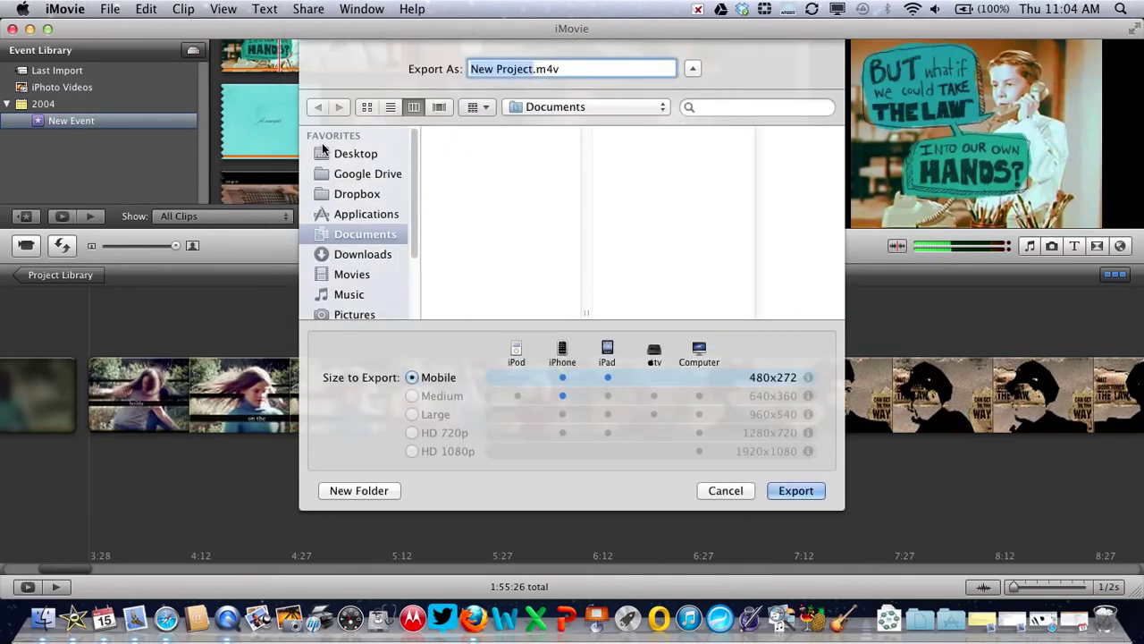
left_click(324, 150)
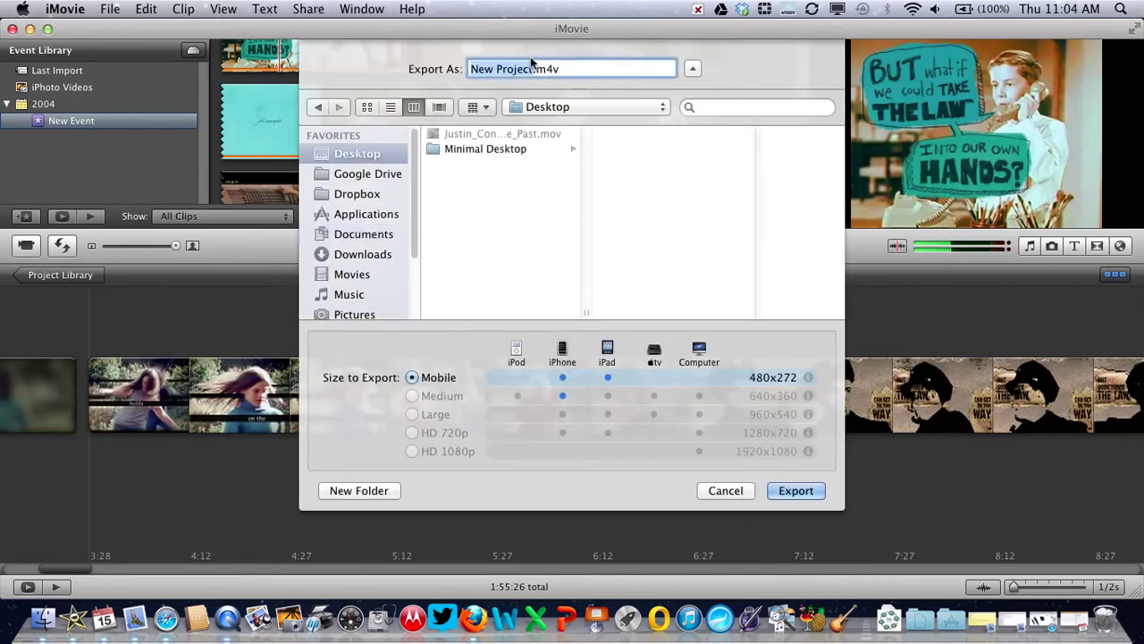
left_click(367, 154)
left_click(783, 491)
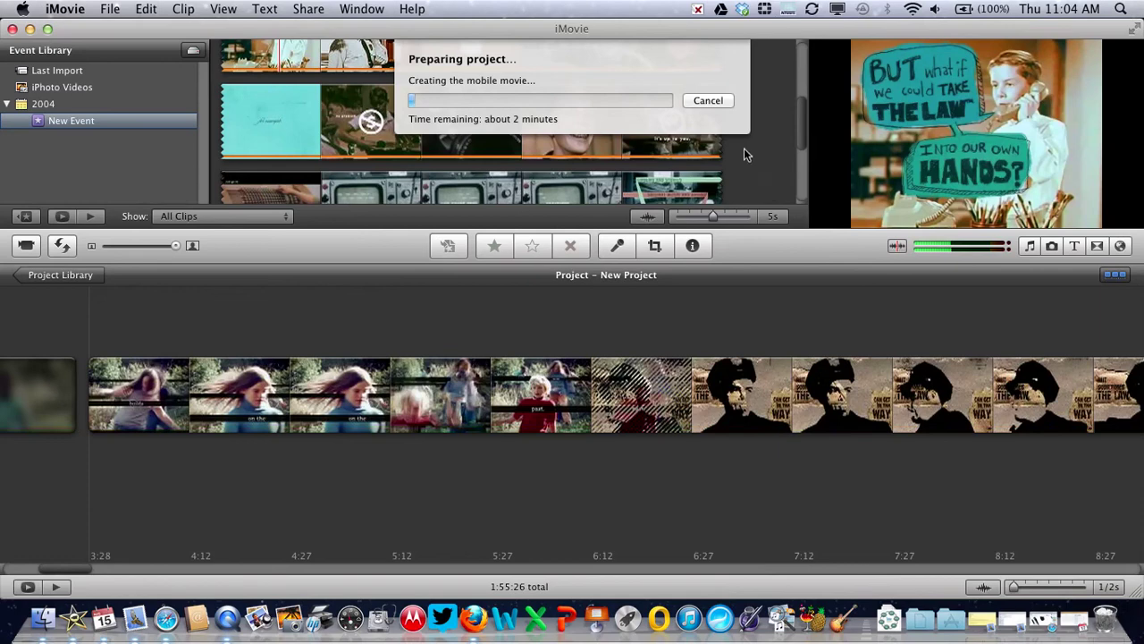
left_click(707, 100)
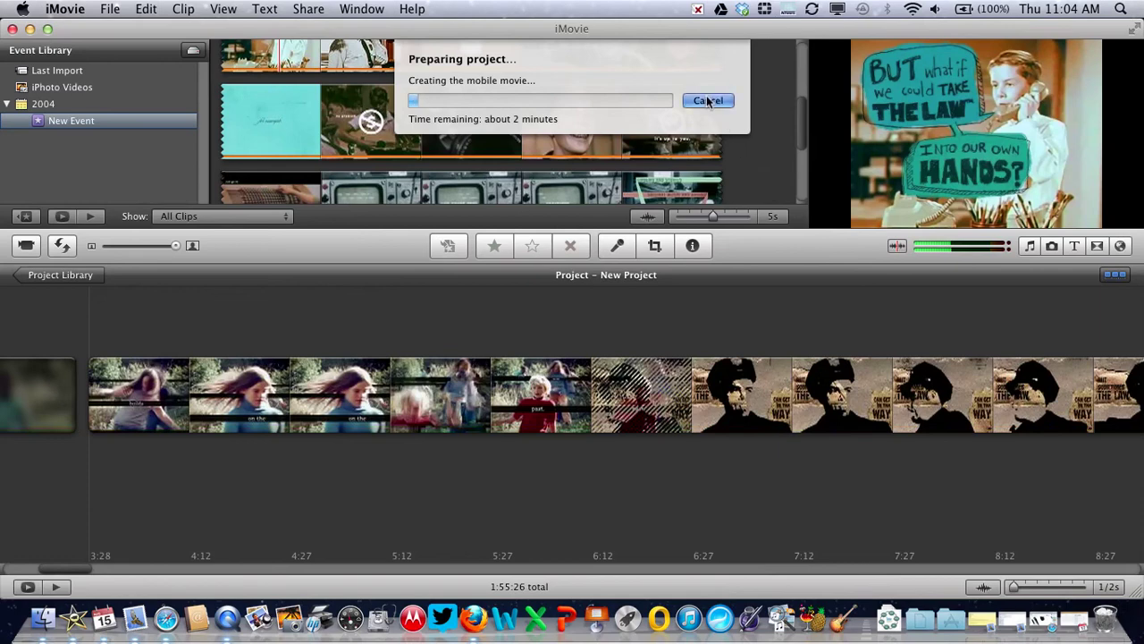